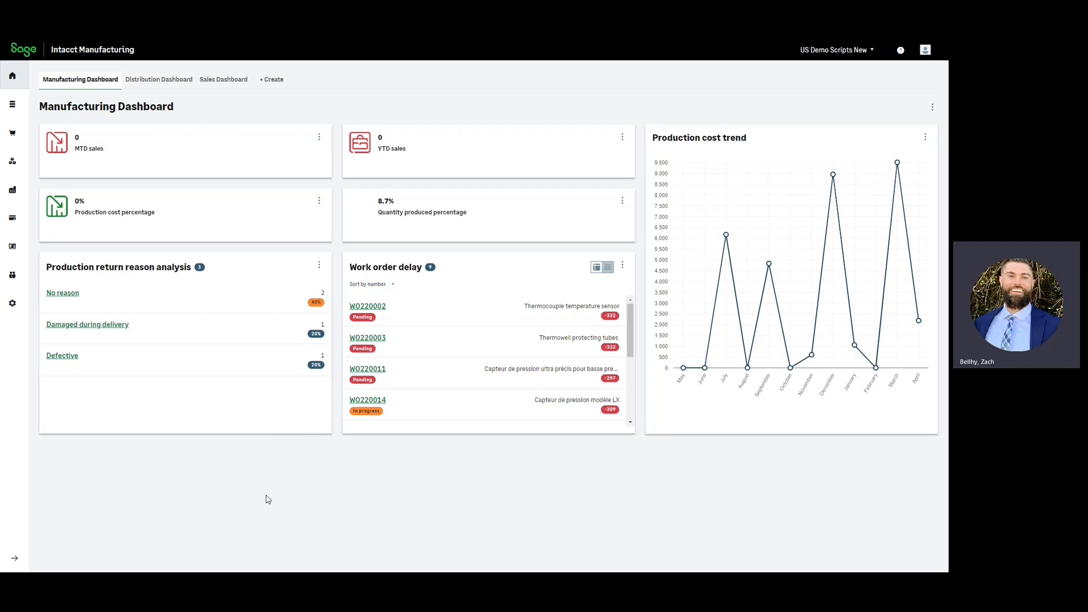
Open the item record of the 61 Series Chair from the items list.
click(18, 111)
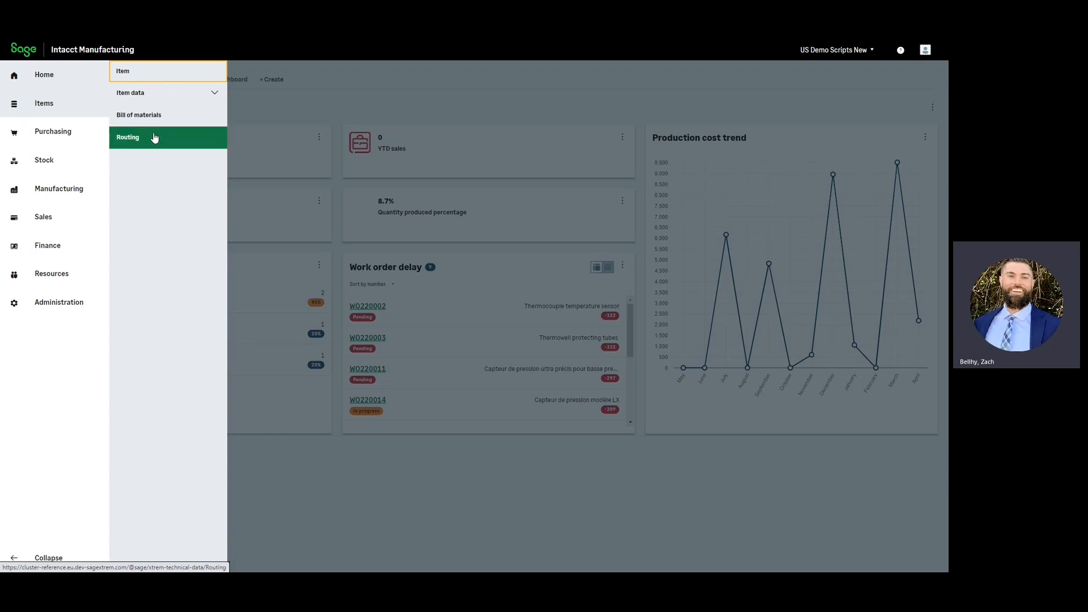
click(145, 72)
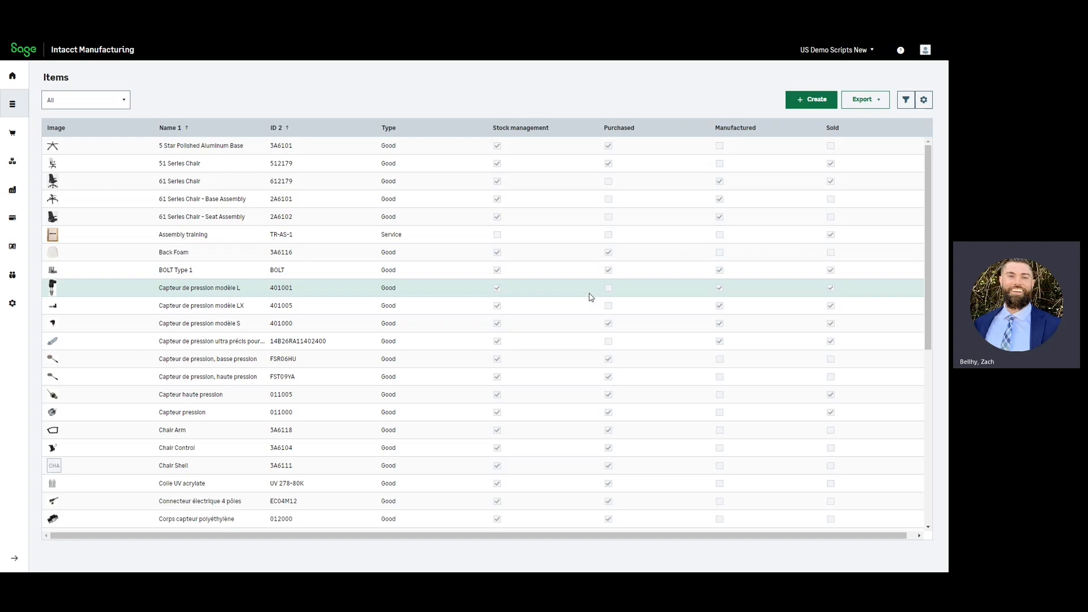
click(199, 181)
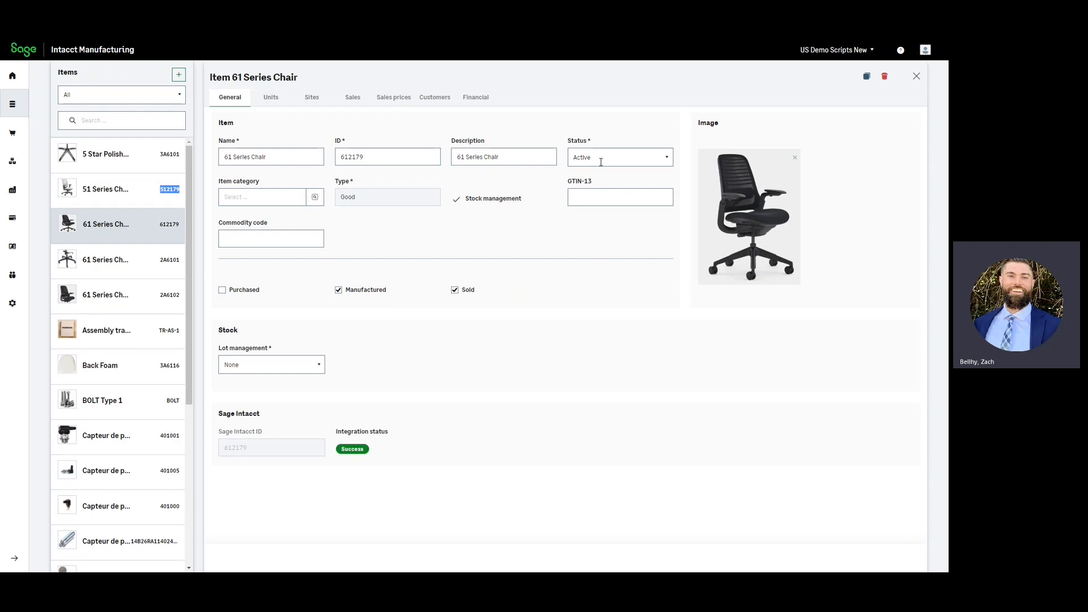
Review the 61 Series Chair's units, sites, sales data, sales prices and customers.
click(263, 103)
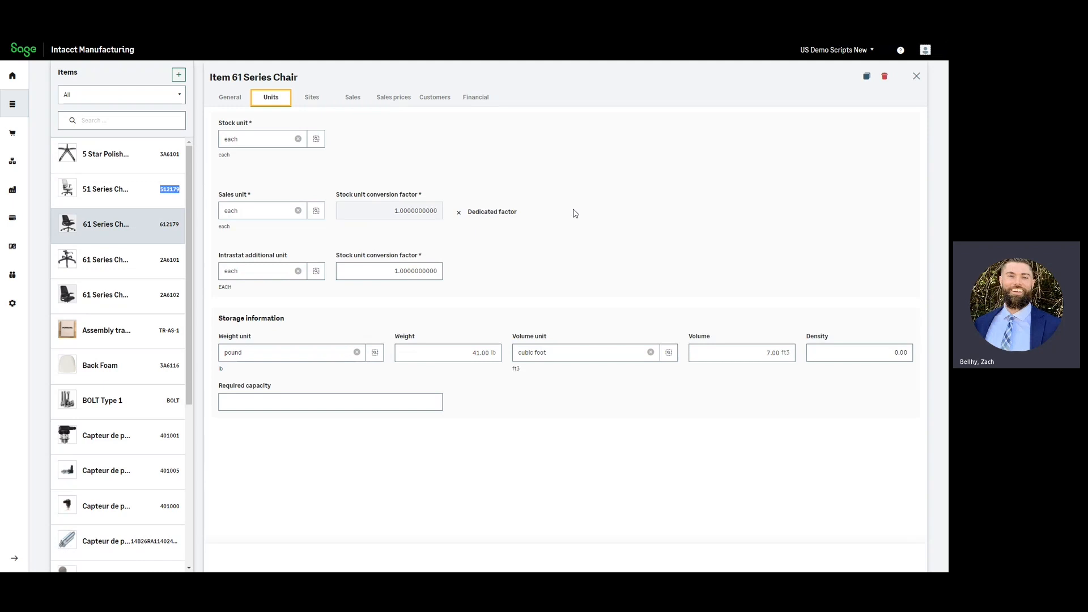
click(313, 99)
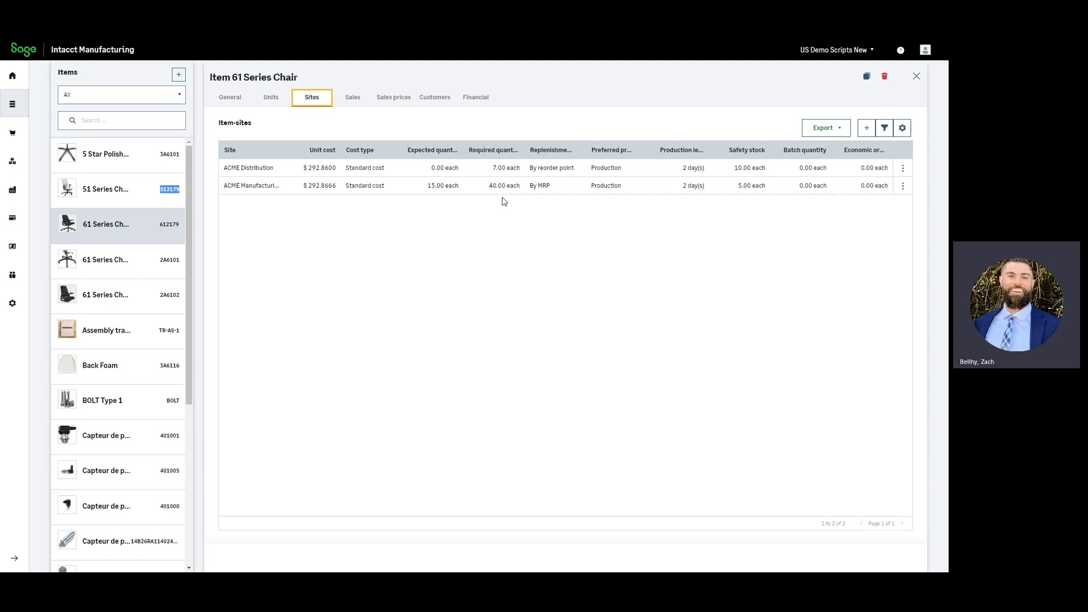
click(355, 102)
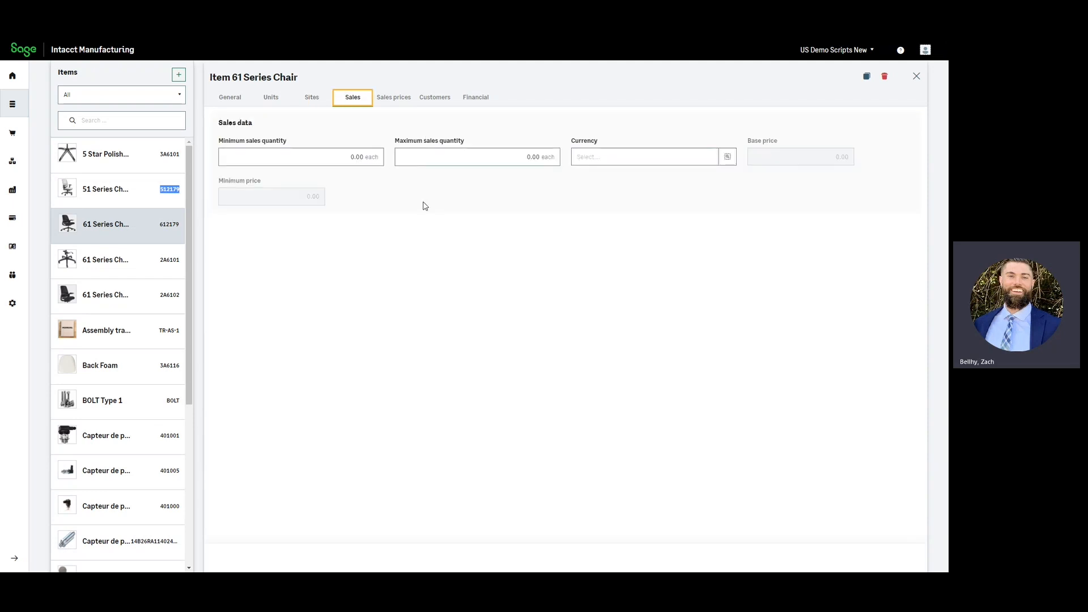
click(395, 100)
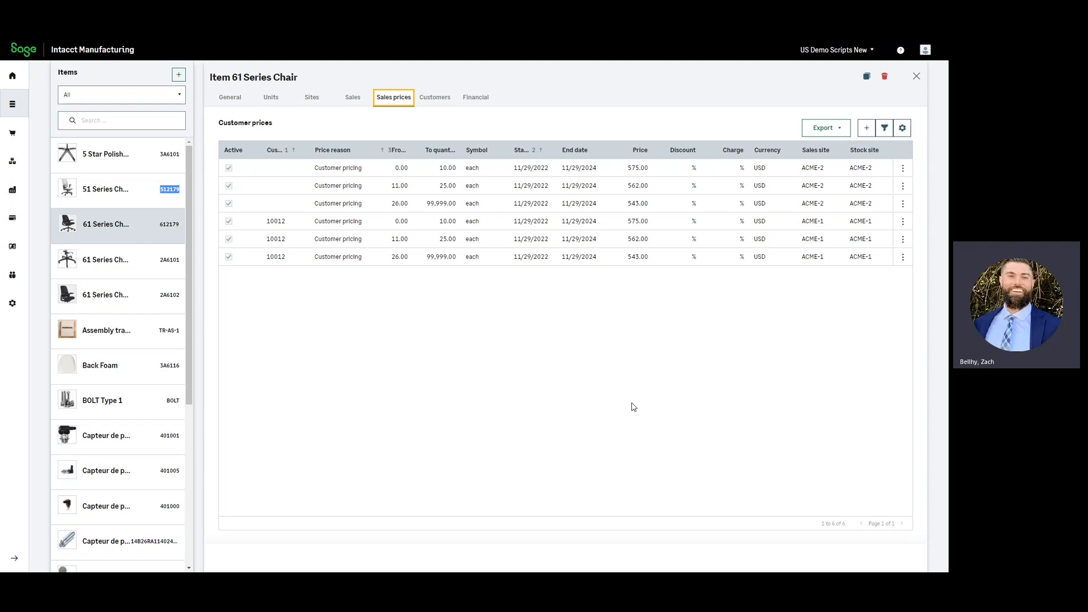
click(447, 97)
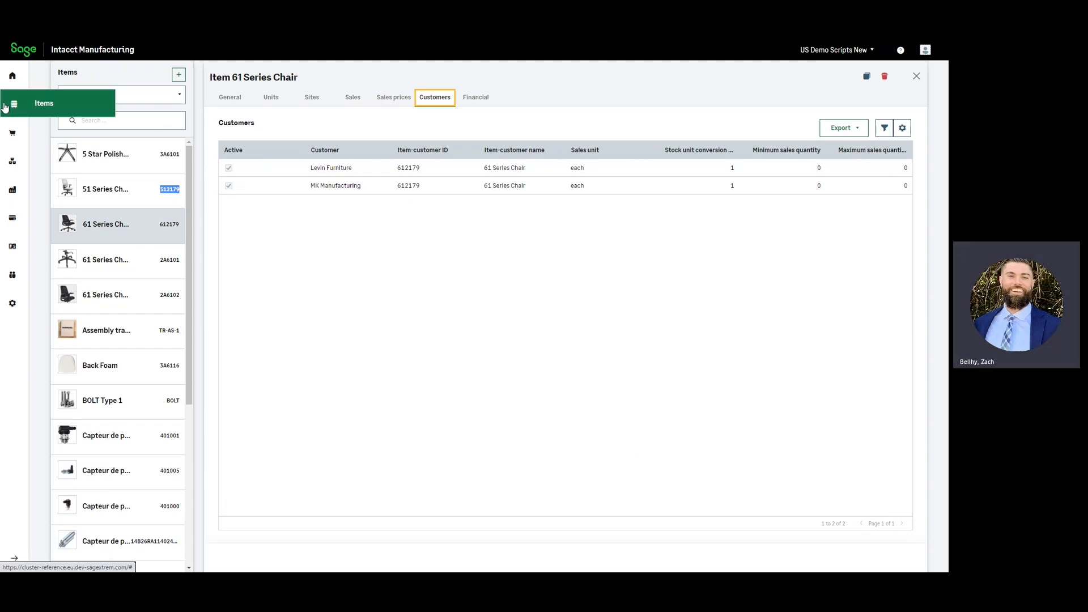
View the list of bills of material and the list of routings.
click(12, 75)
click(13, 103)
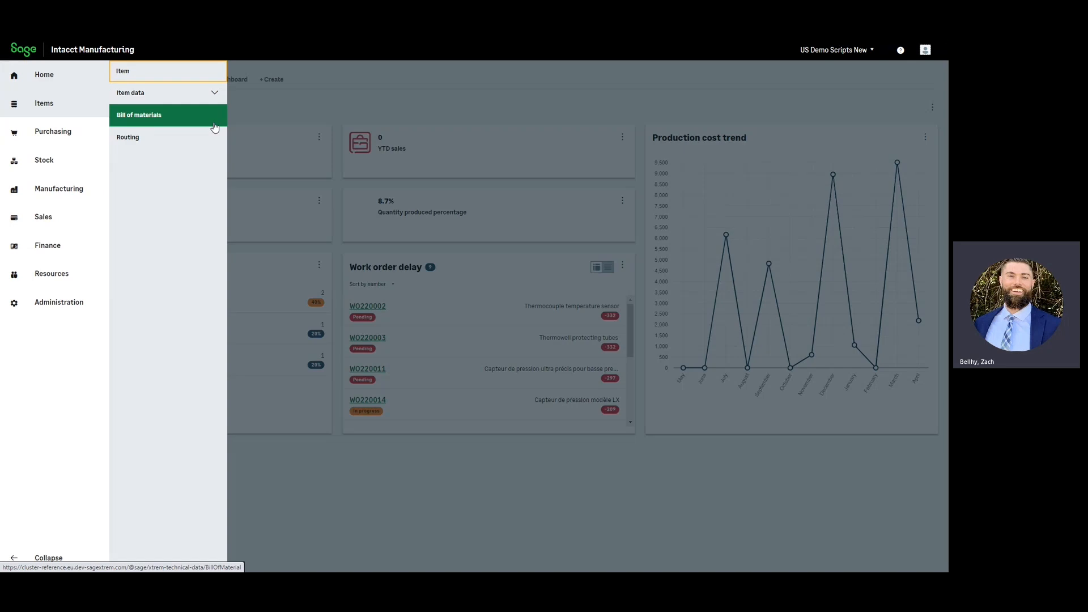
click(215, 127)
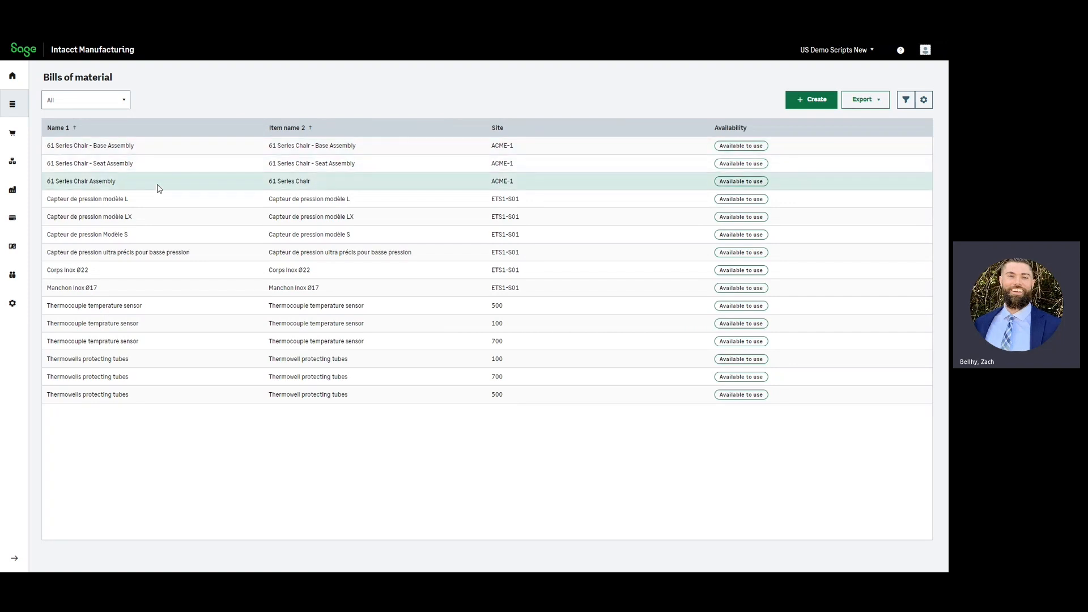
click(12, 104)
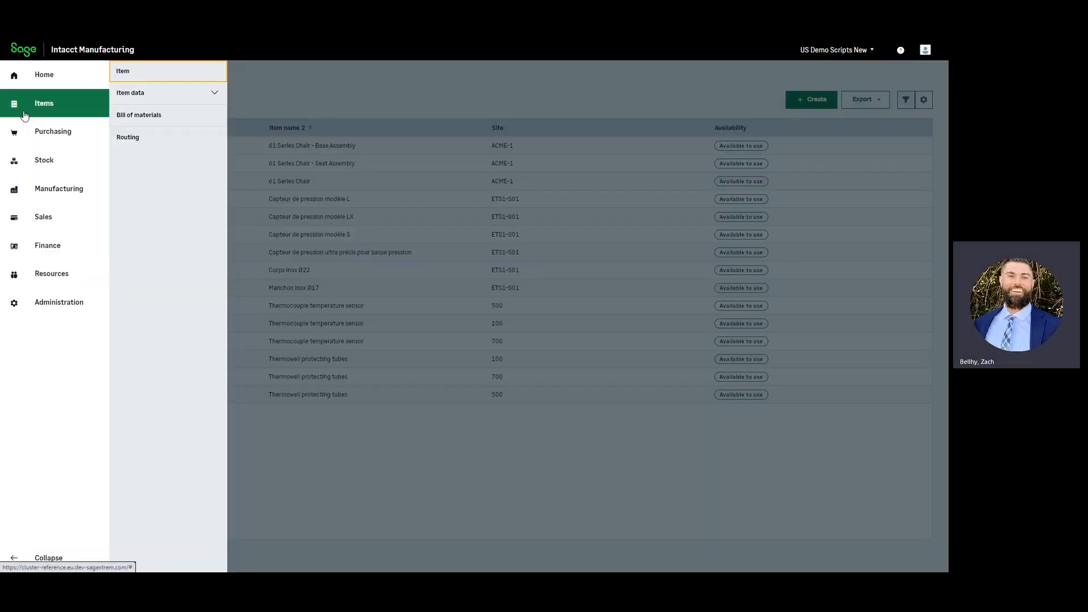
click(140, 142)
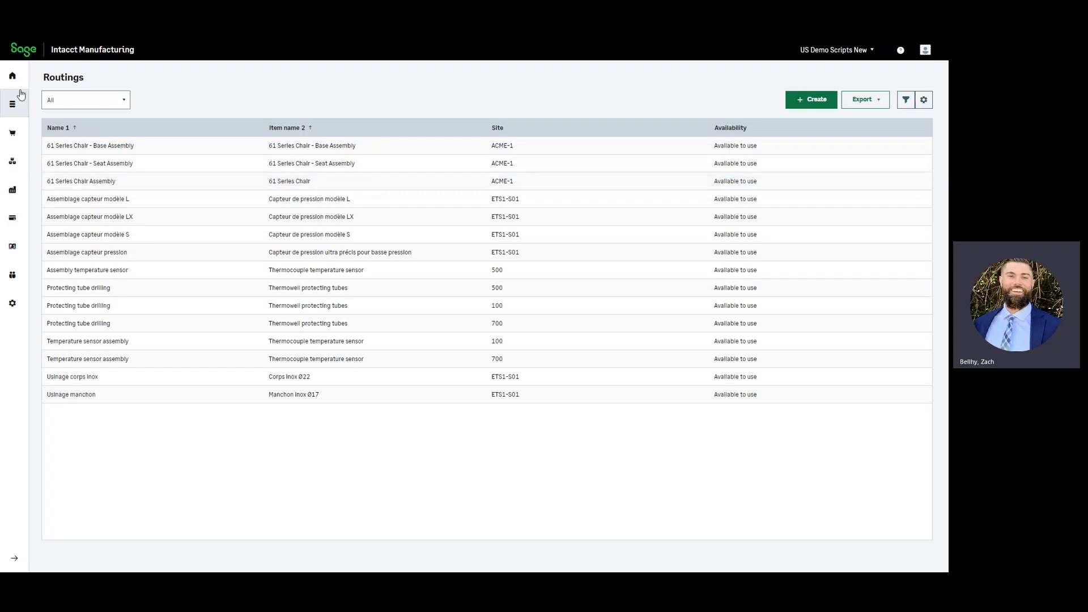
Open an MRP calculation request for stock reordering and enter "MRP ACME1" as its description.
click(12, 75)
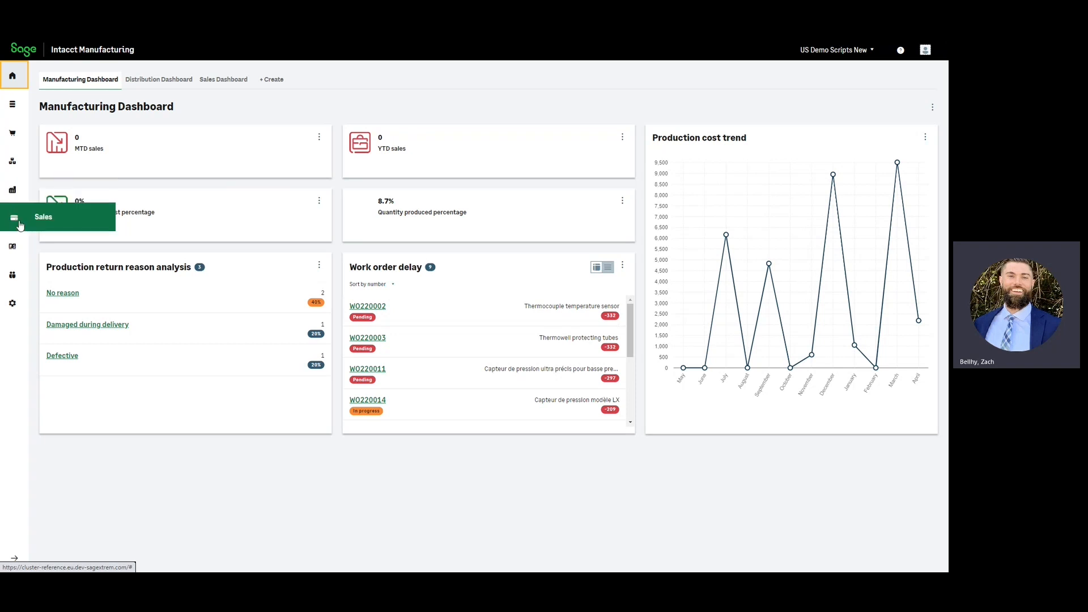
click(13, 161)
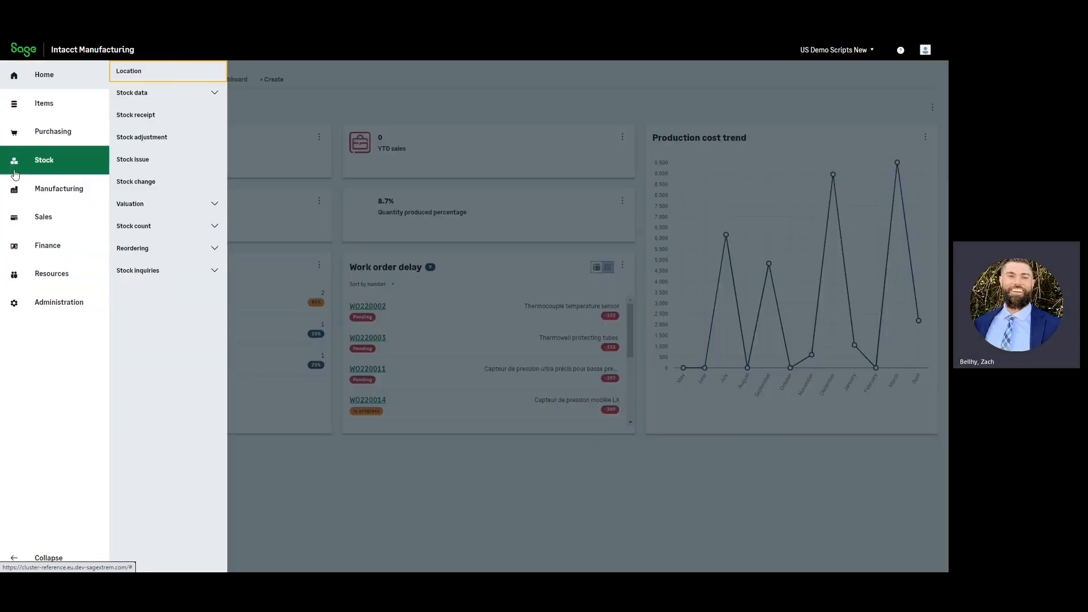
click(192, 247)
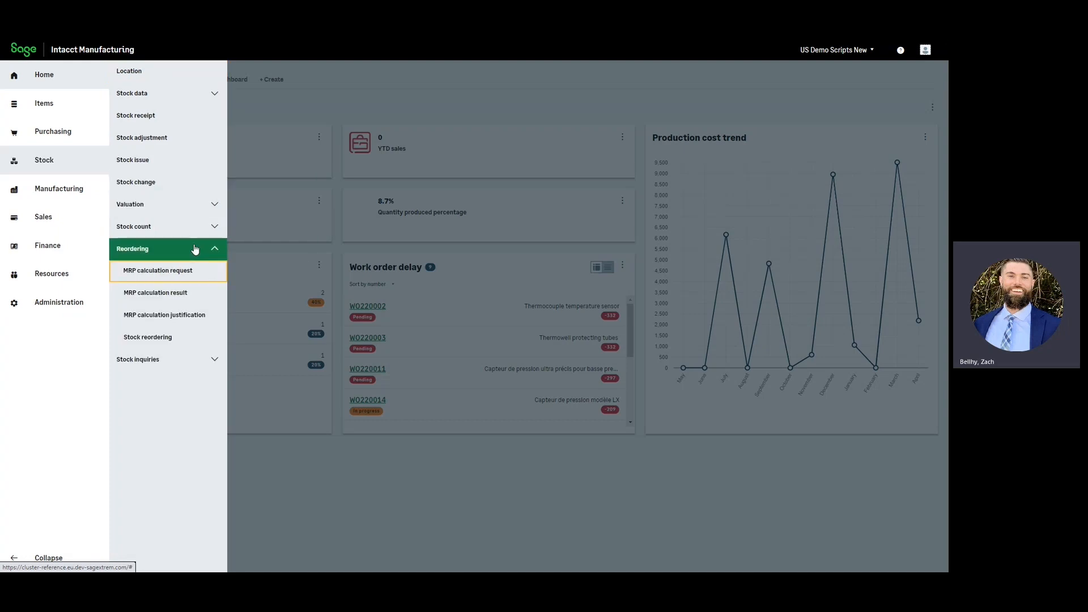
click(179, 275)
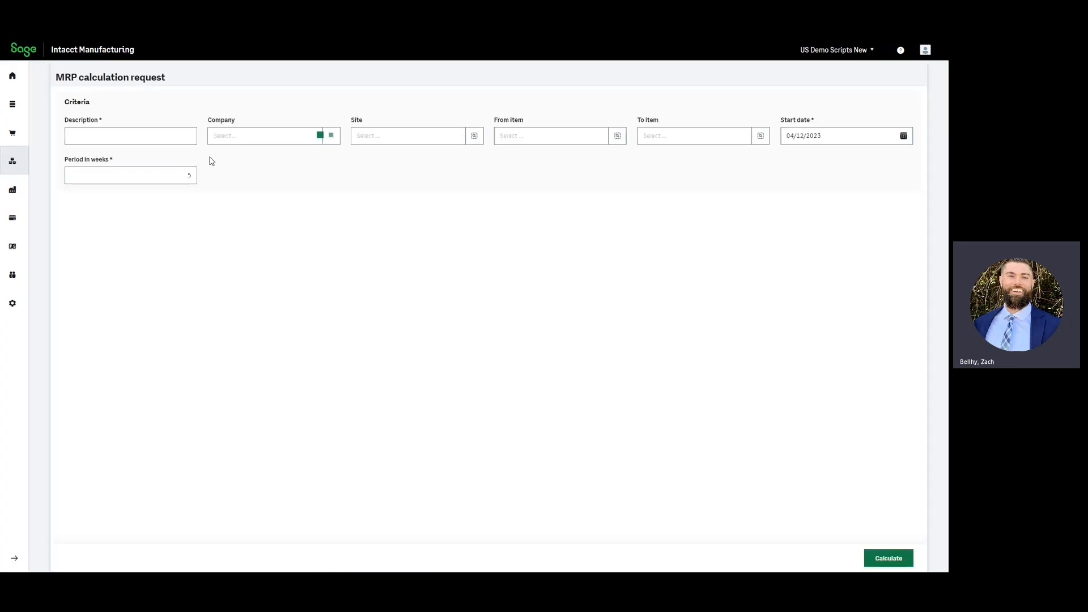
click(159, 137)
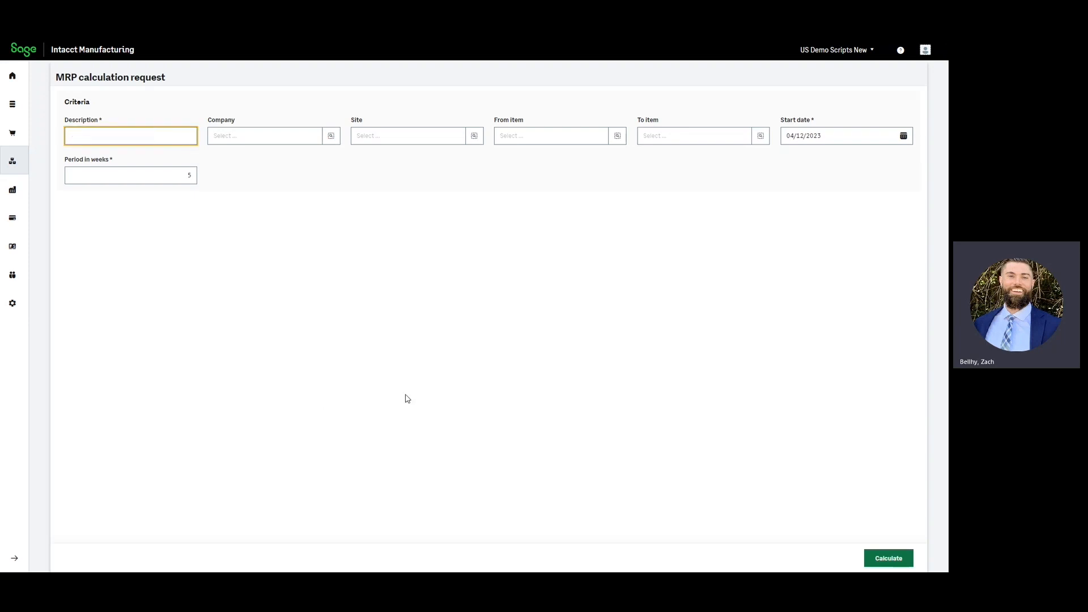
text(MRP ACME1)
key(Tab)
key(Tab)
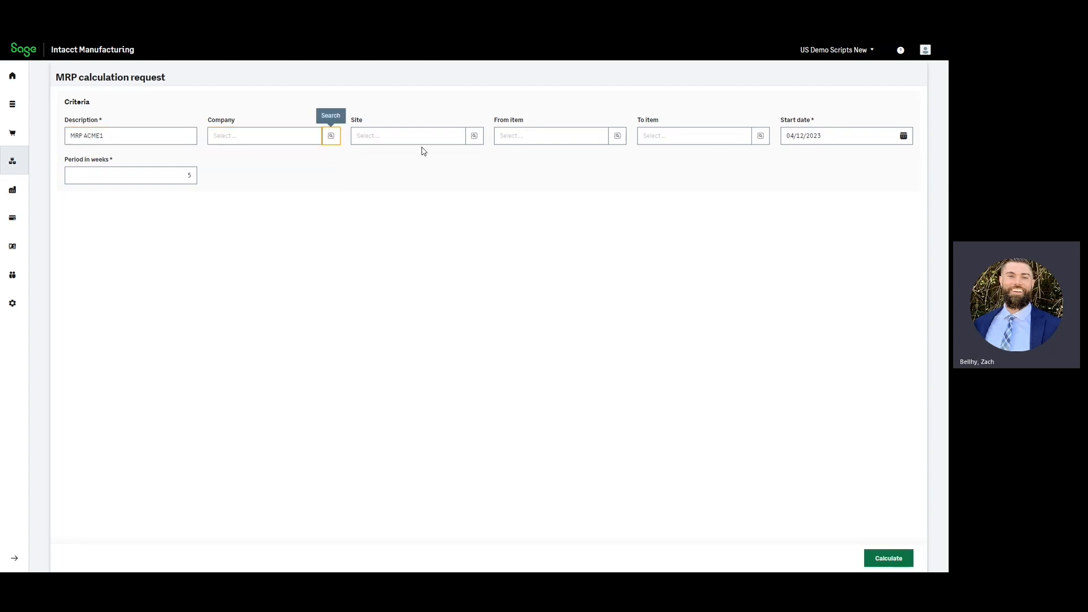
Limit the MRP request to the ACME Manufacturing site and run the calculation.
click(407, 136)
click(392, 164)
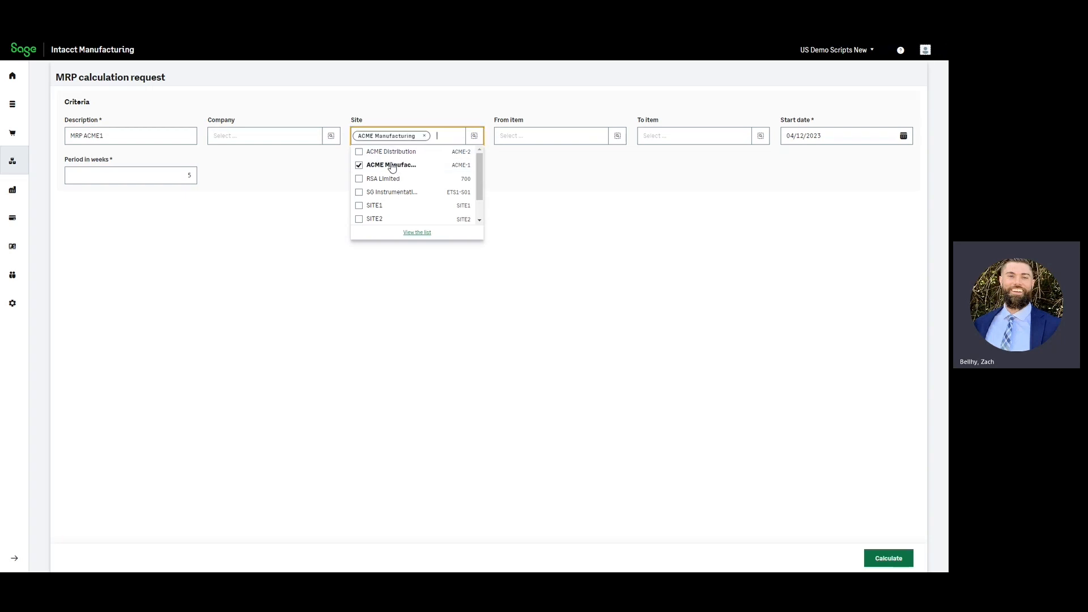
click(671, 251)
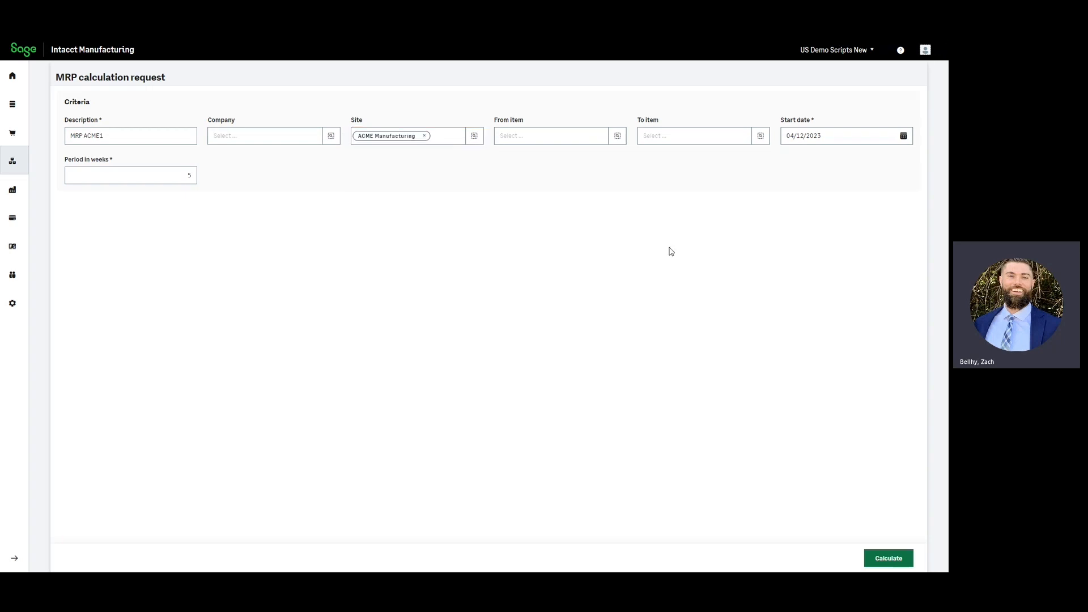
click(888, 561)
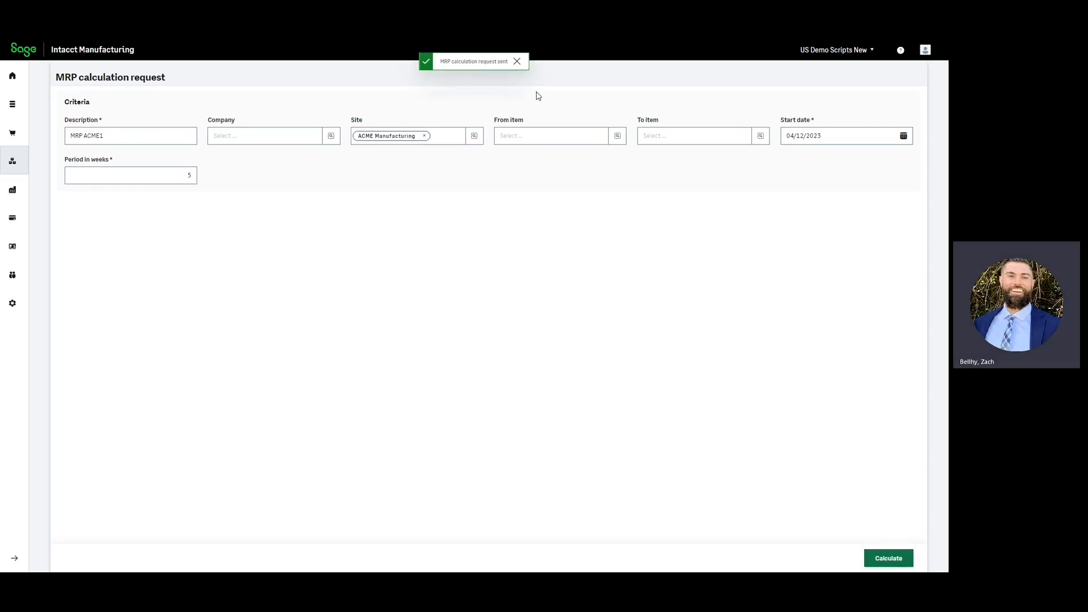
Open the MRP ACME1 entry in the MRP calculation results to examine its replenishment suggestions.
click(12, 161)
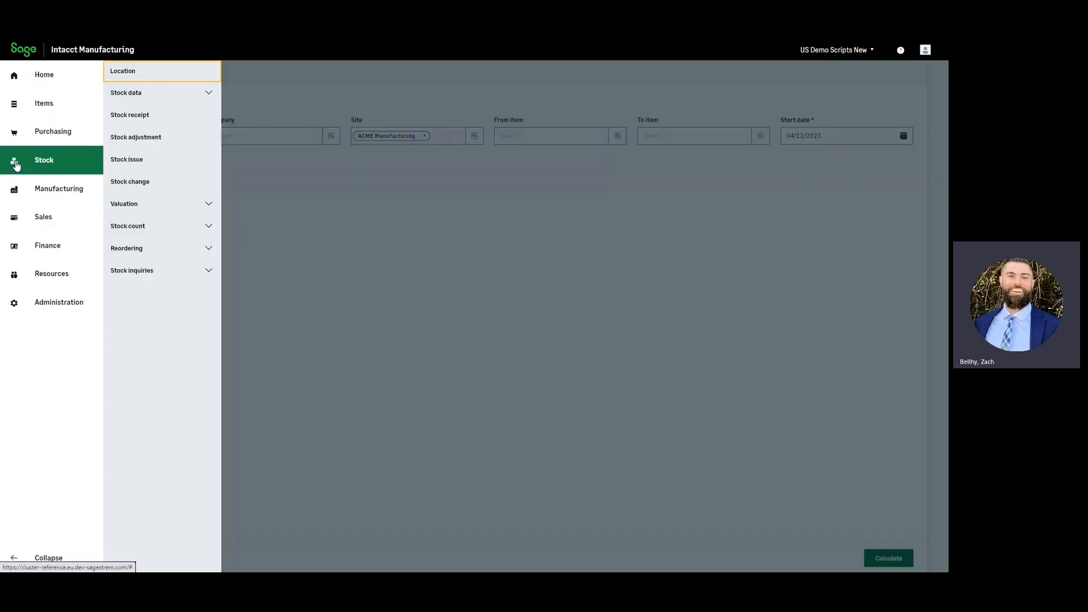
click(142, 248)
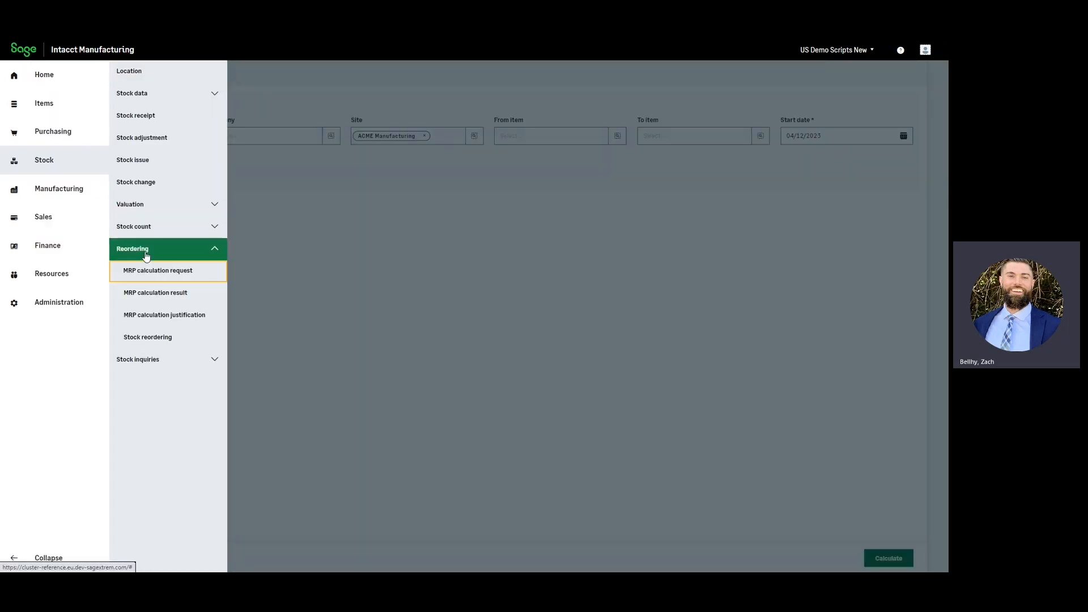
click(145, 292)
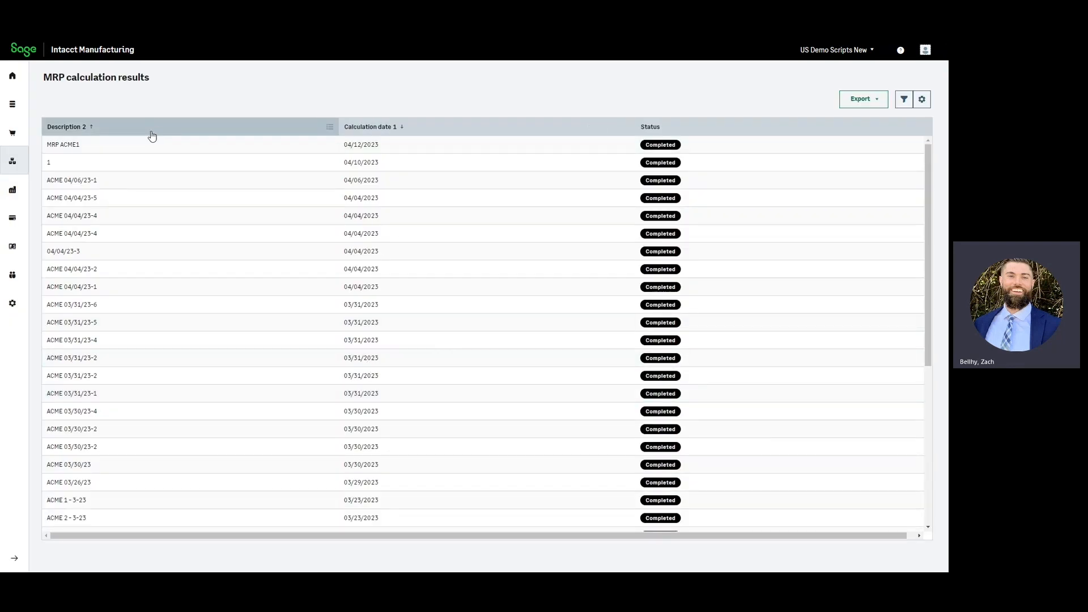
click(148, 162)
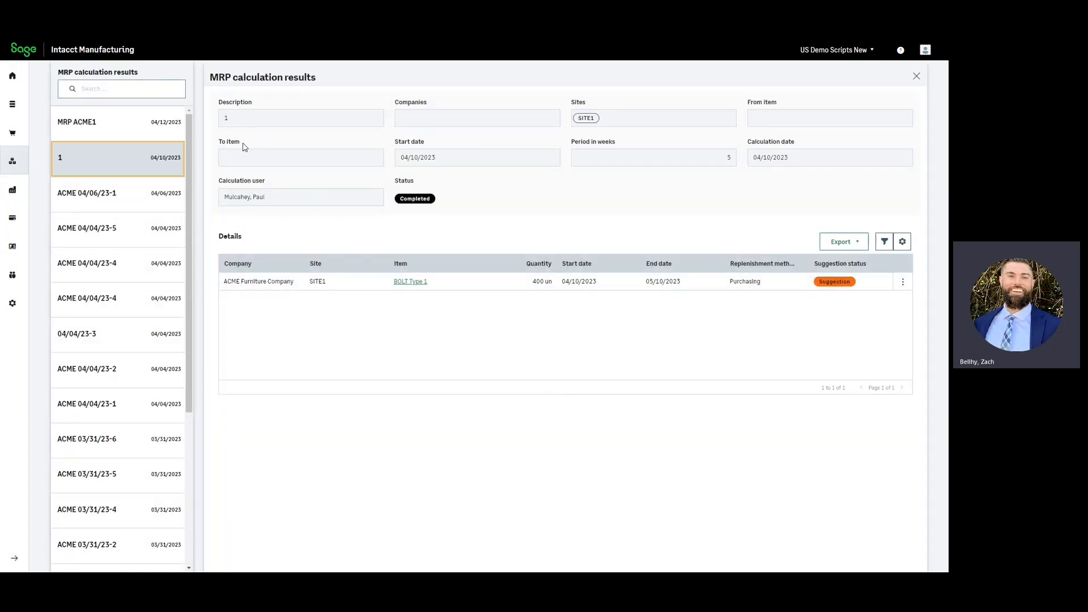
click(91, 130)
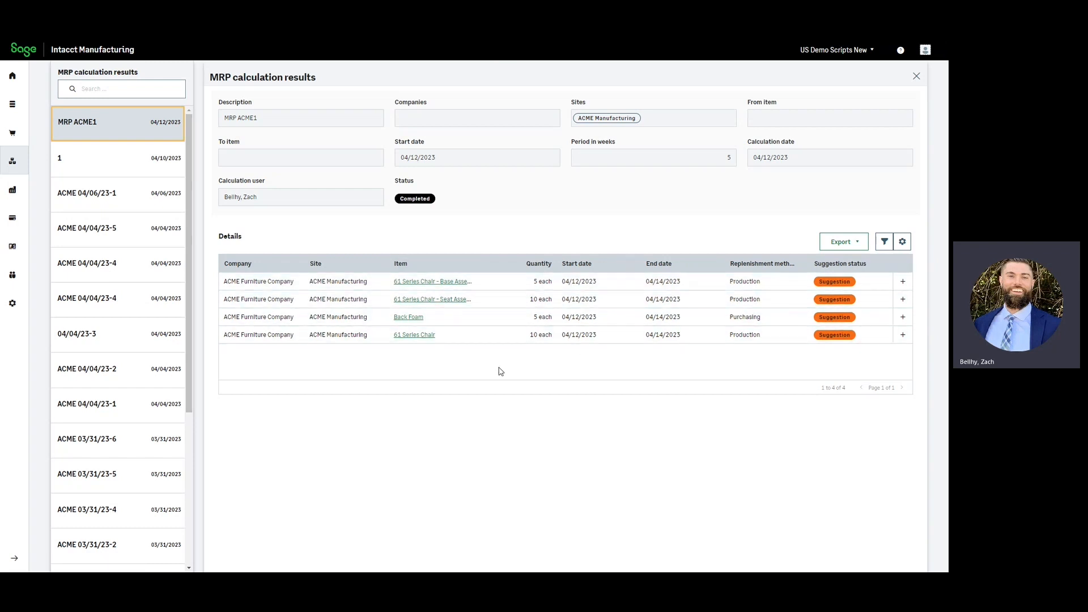
Create a Firm work order from the 61 Series Chair - Base Assembly suggestion, keeping the suggested quantity.
click(903, 282)
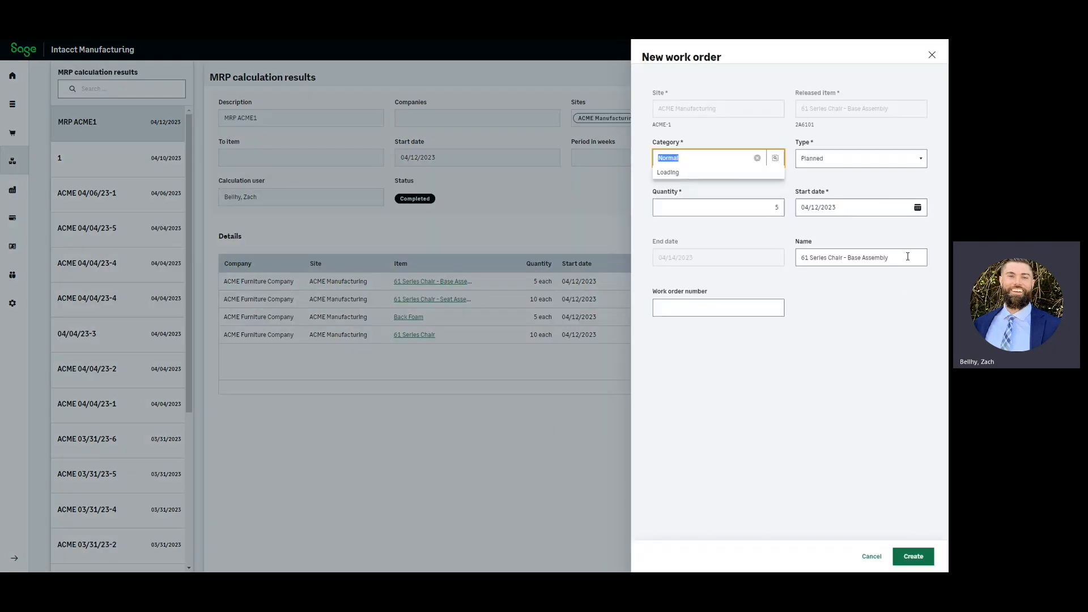
click(691, 154)
click(860, 160)
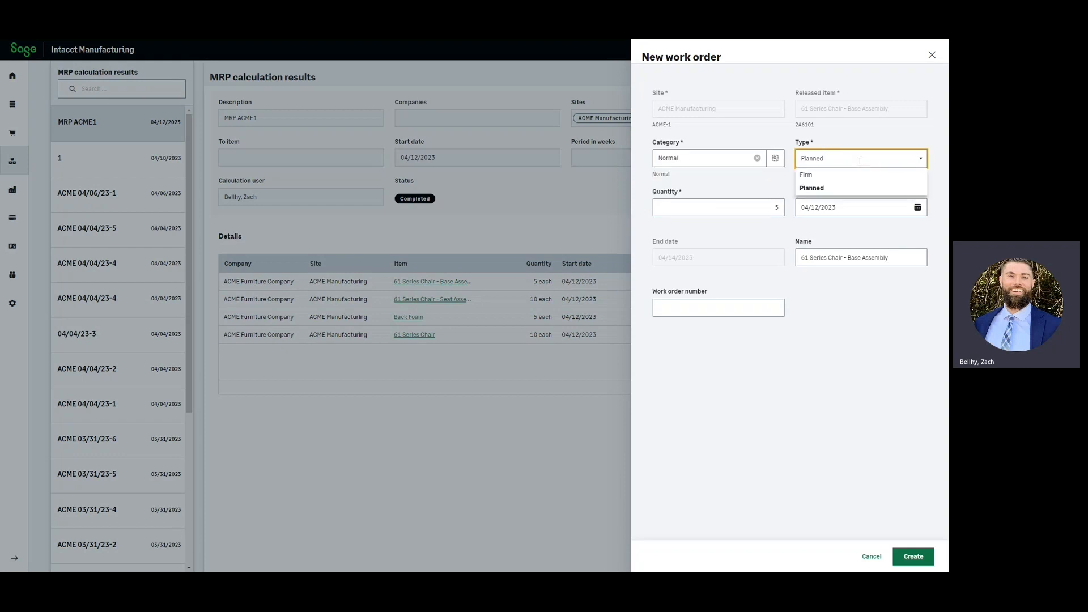
click(828, 175)
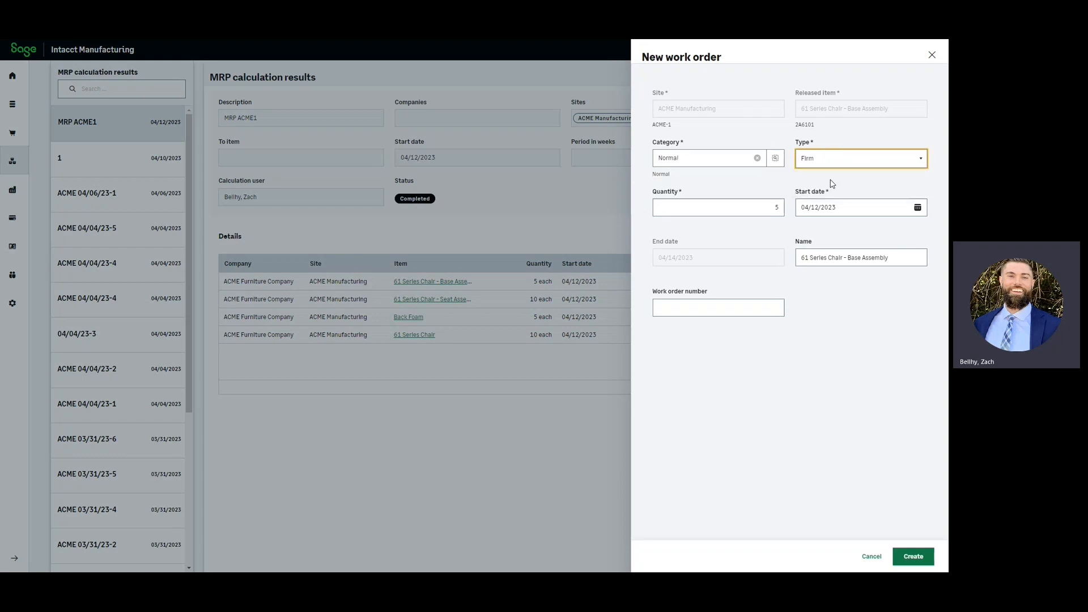
click(767, 204)
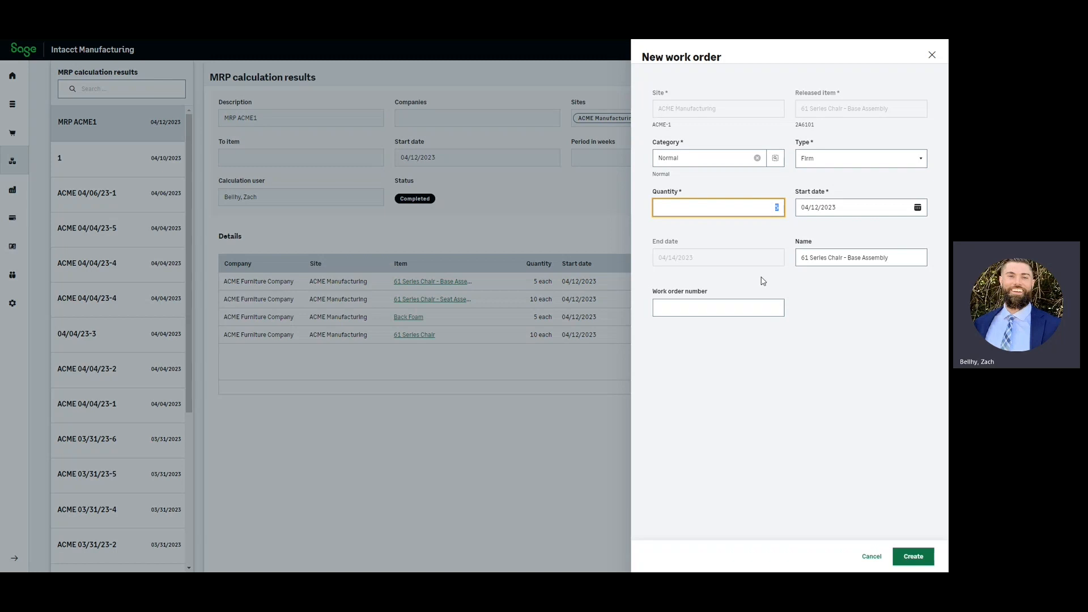
click(909, 555)
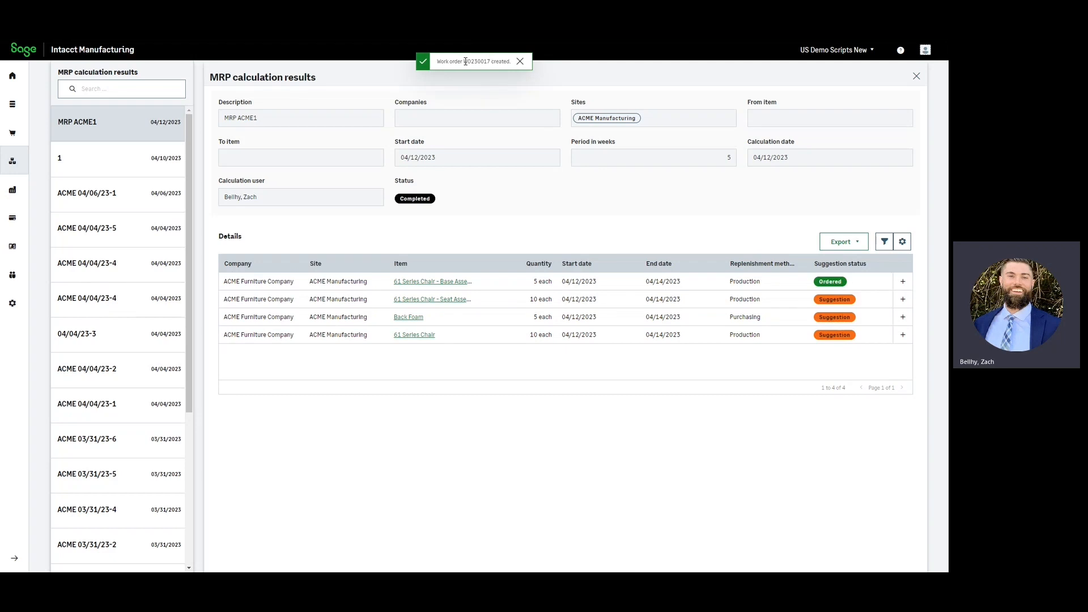
Open the manufacturing work orders list to check the new base assembly order.
drag(465, 61, 491, 59)
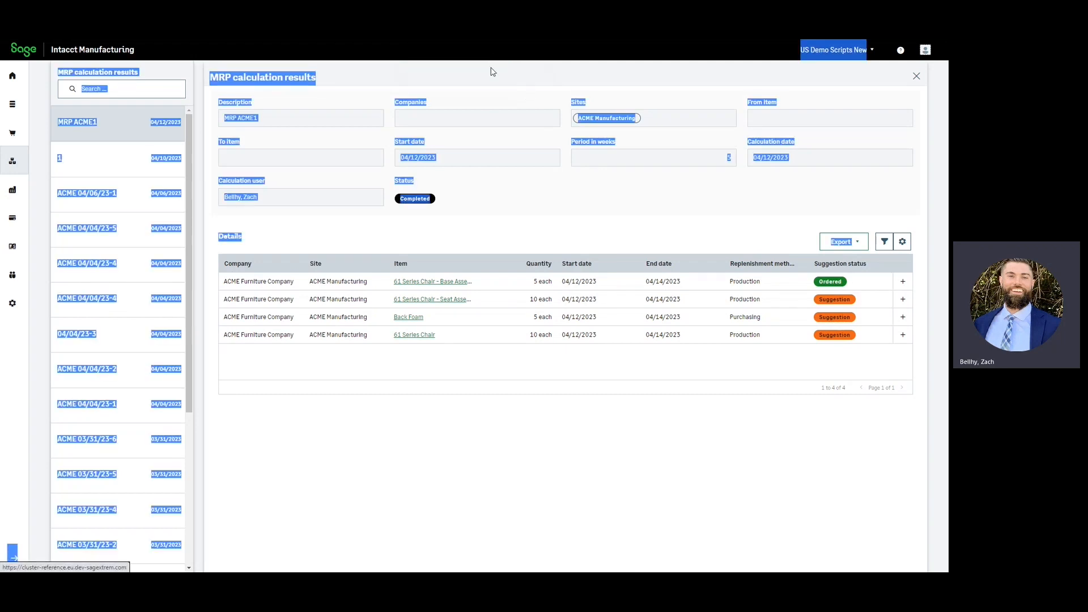
click(492, 68)
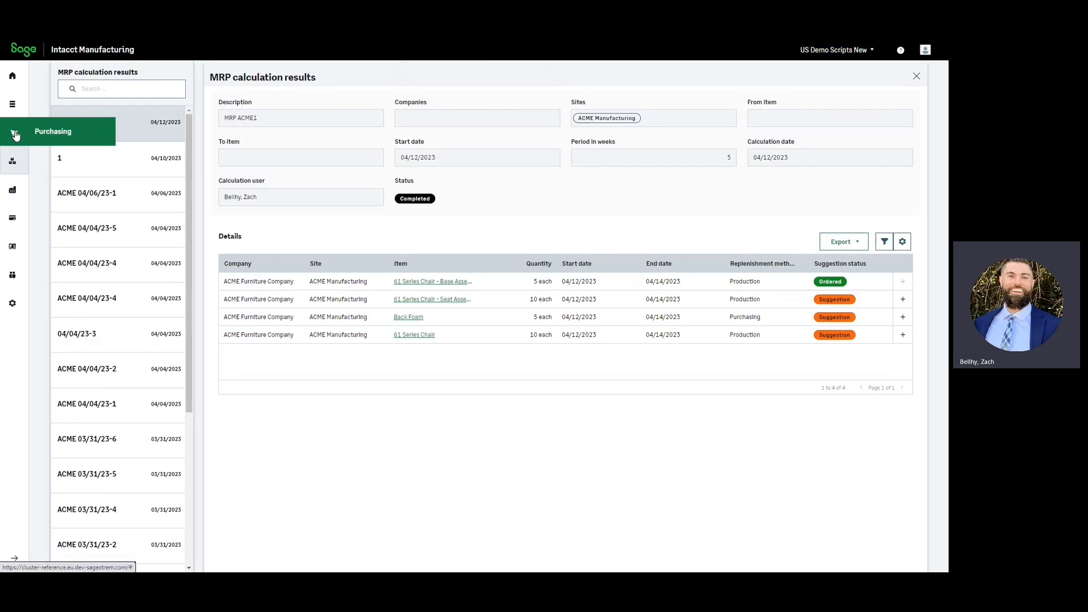
click(12, 189)
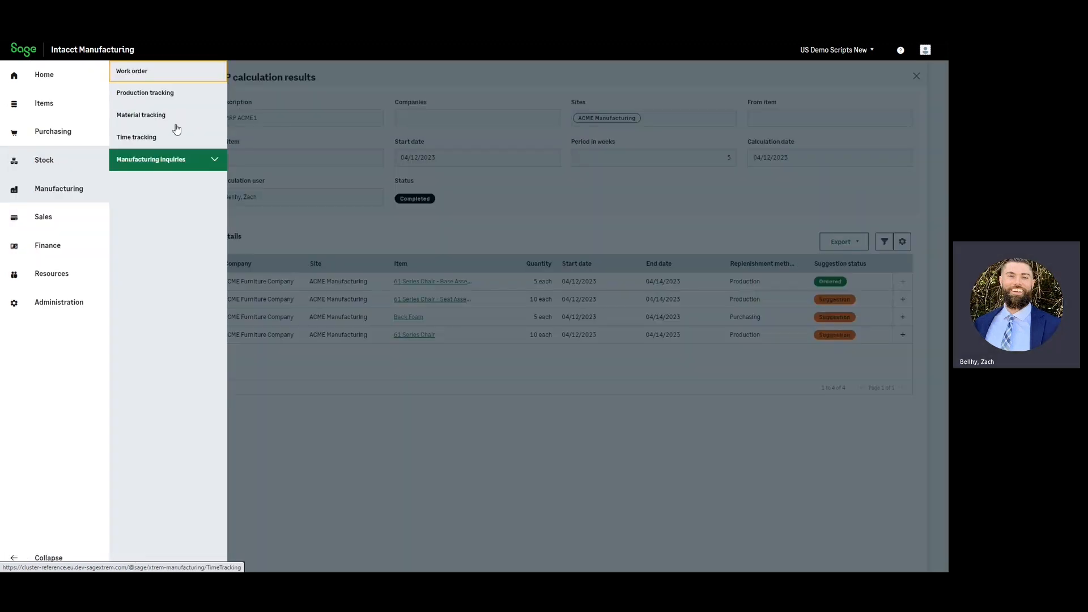
click(167, 72)
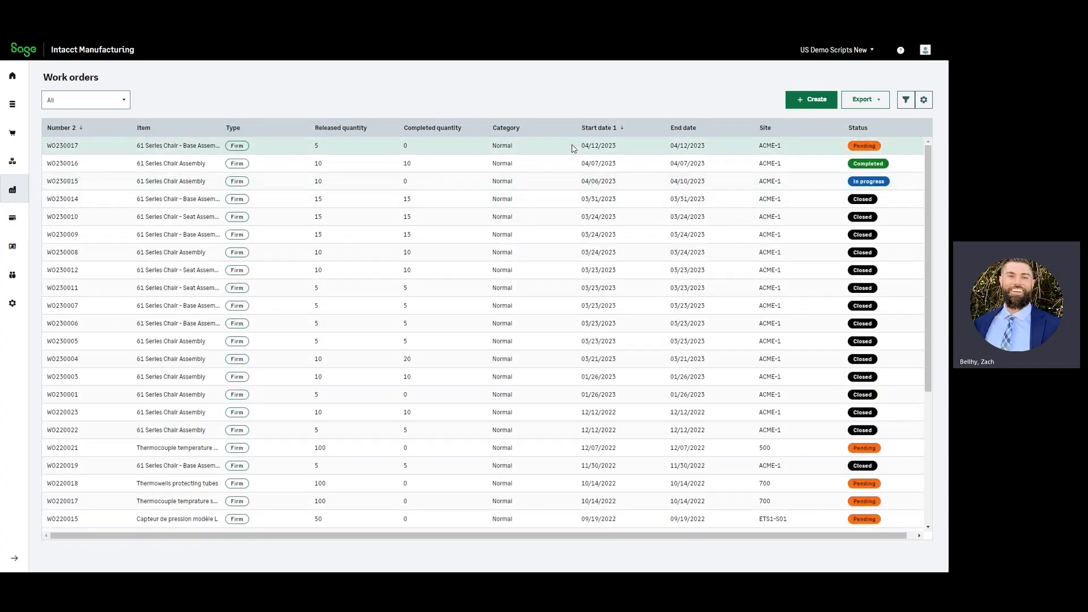
Open the pending 61 Series Chair - Base Assembly work order and expand its Base Assembly operation down to the Assembly Operator's individual labor resources.
click(179, 146)
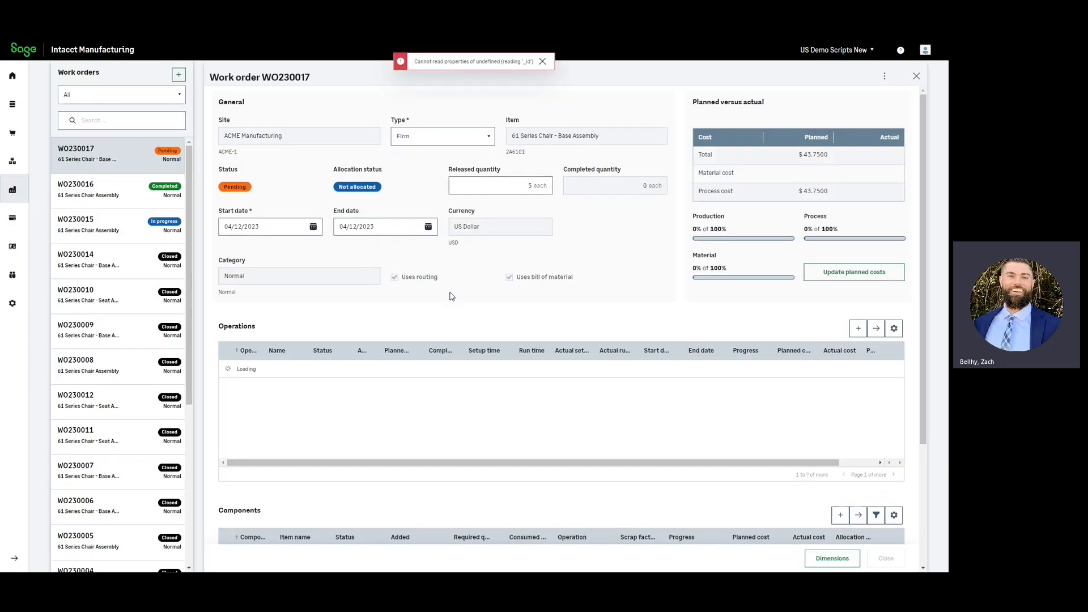
click(543, 61)
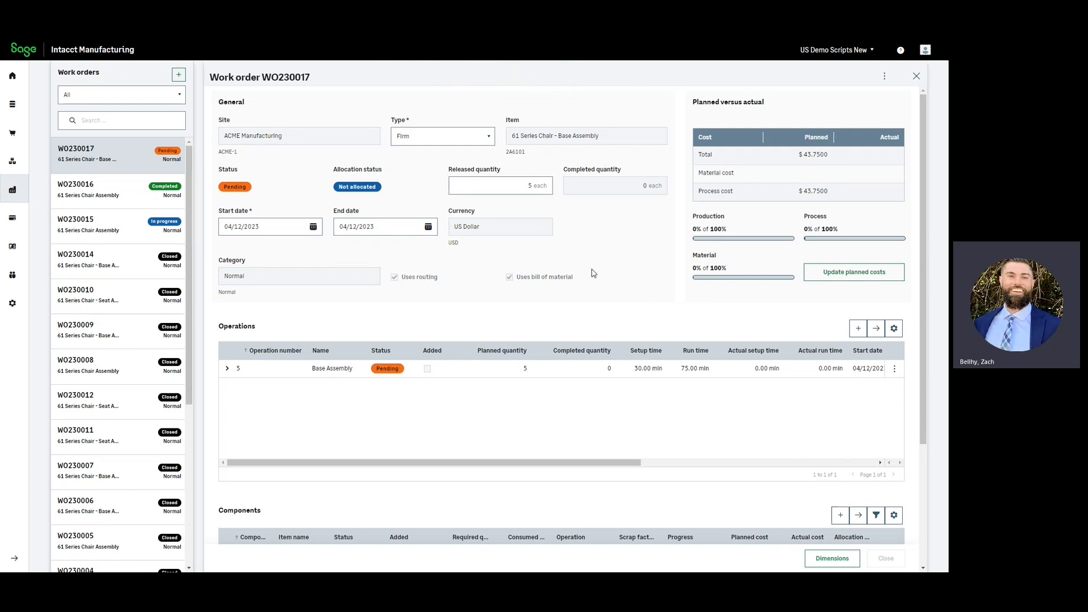
scroll(538, 283, down, 1)
click(227, 322)
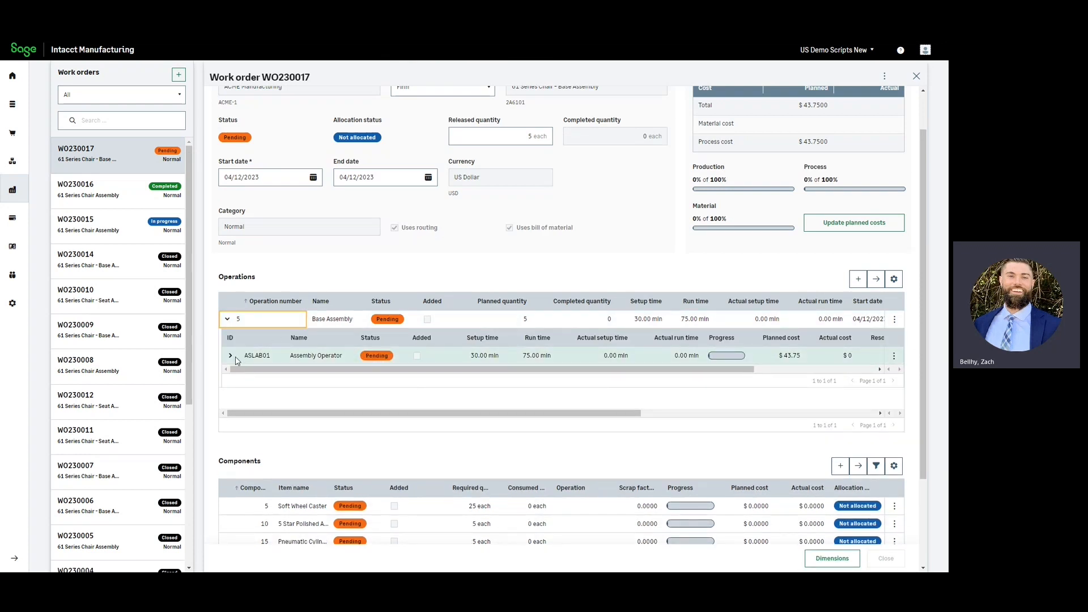
click(230, 356)
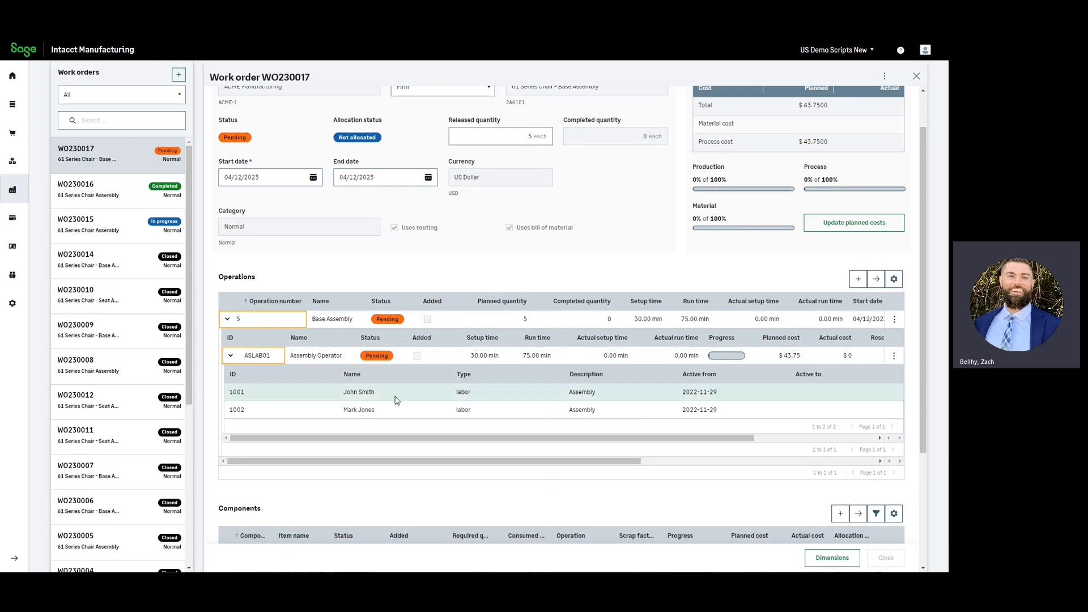
Review the components listed on the base assembly work order and return to its general details.
scroll(400, 397, down, 3)
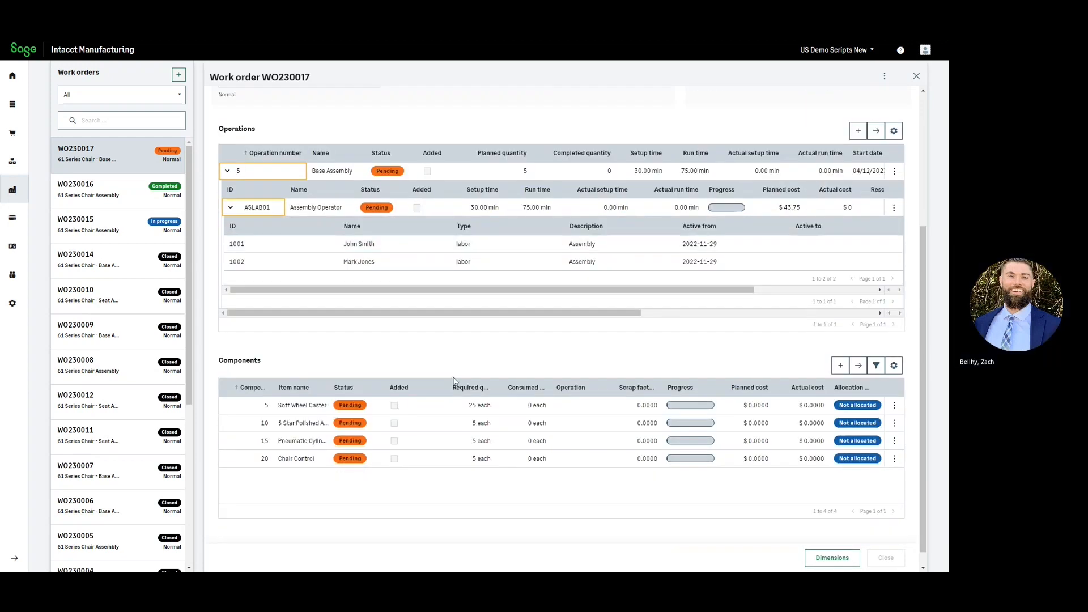
scroll(454, 381, down, 1)
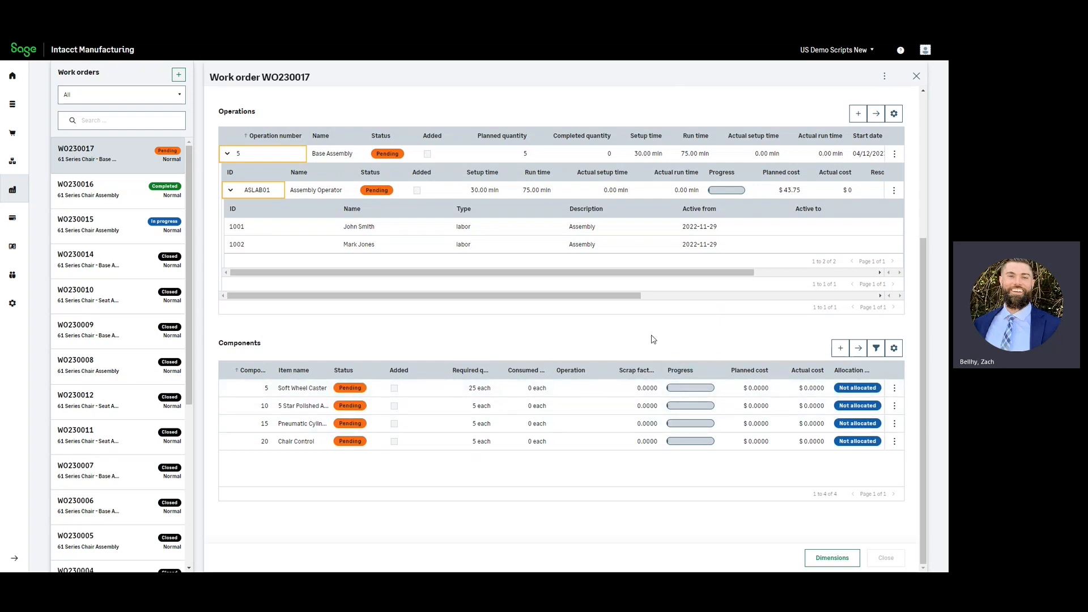
scroll(652, 338, up, 4)
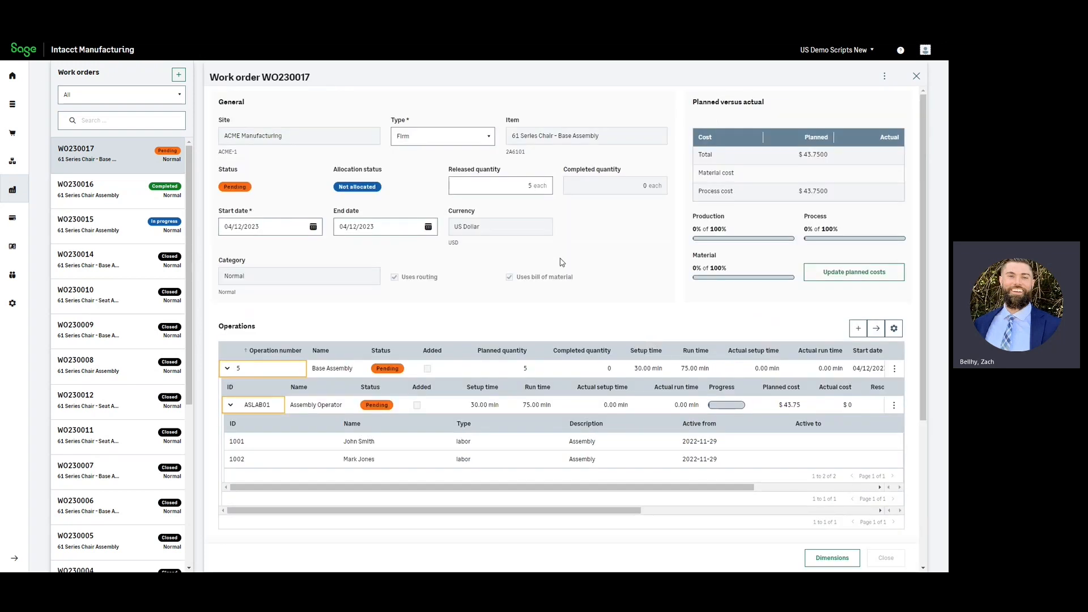
Open the Work order inquiry and examine the April 2023 calendar of scheduled work orders.
click(15, 191)
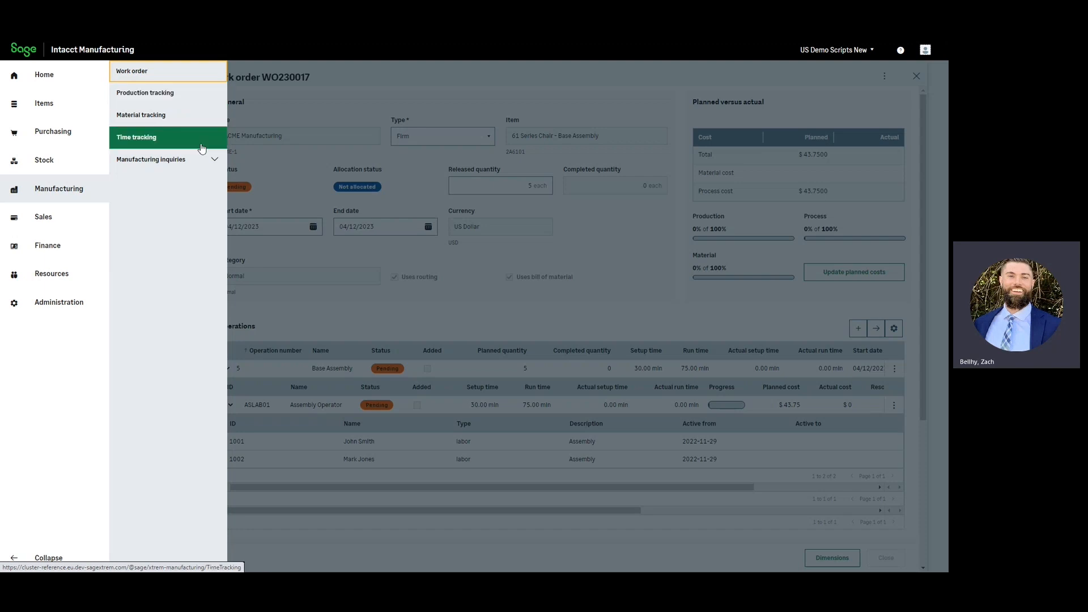
click(213, 162)
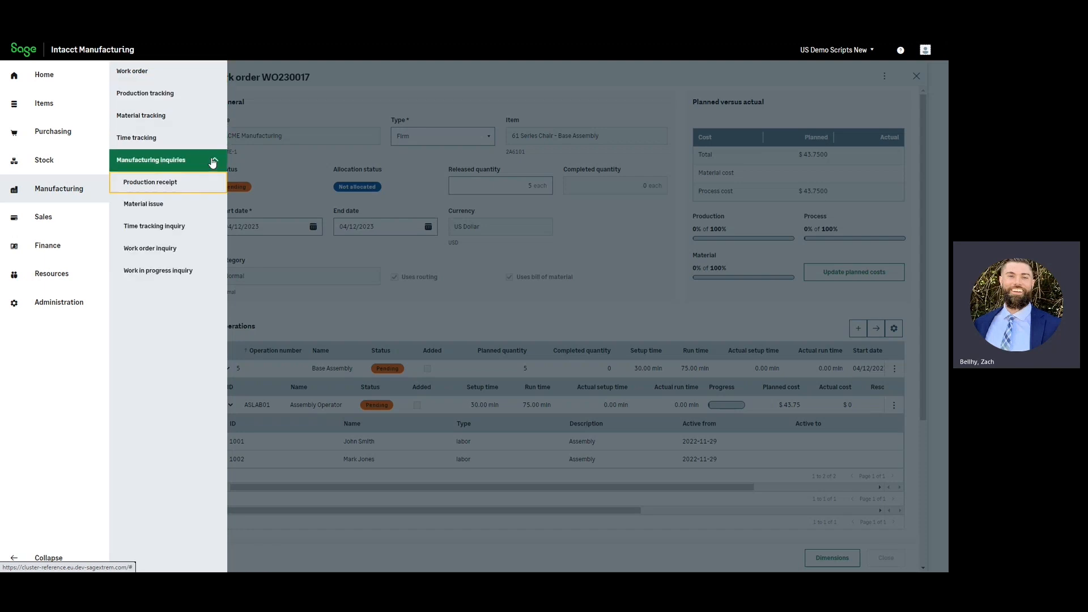
click(180, 249)
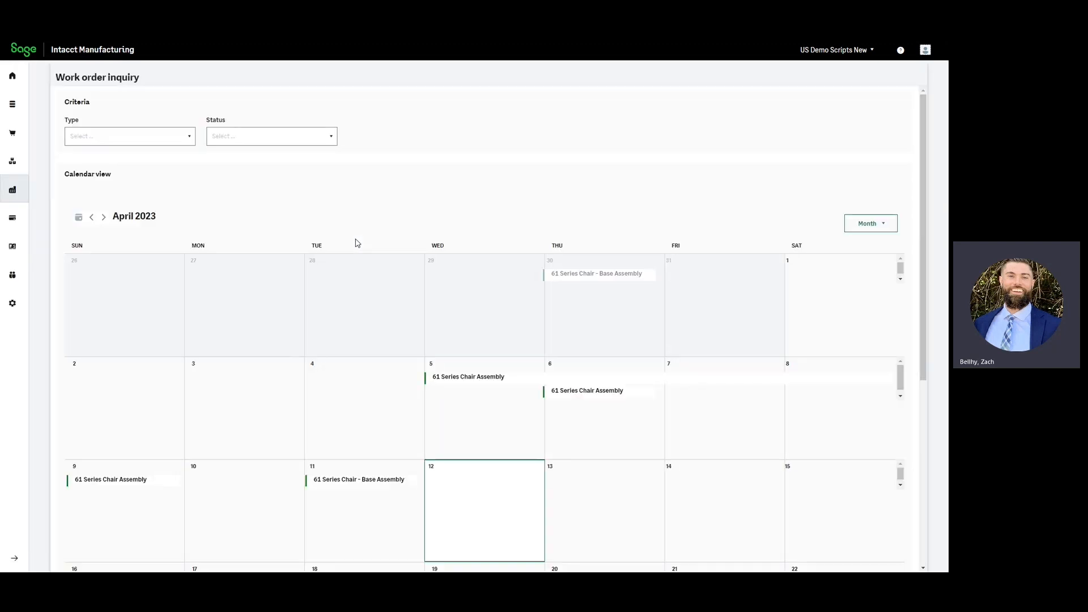
scroll(376, 228, down, 2)
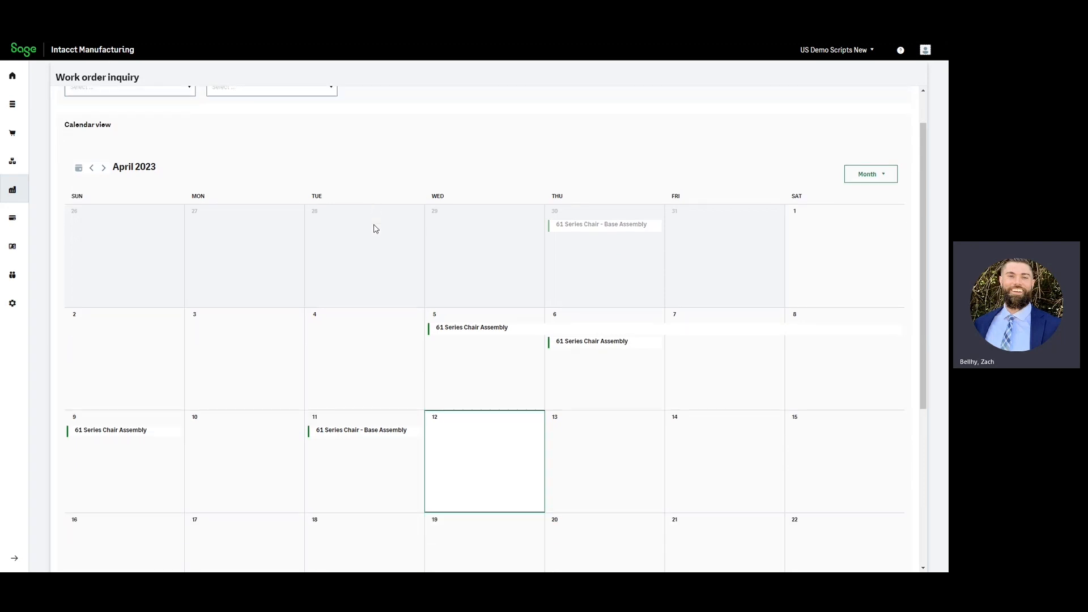
scroll(376, 229, down, 1)
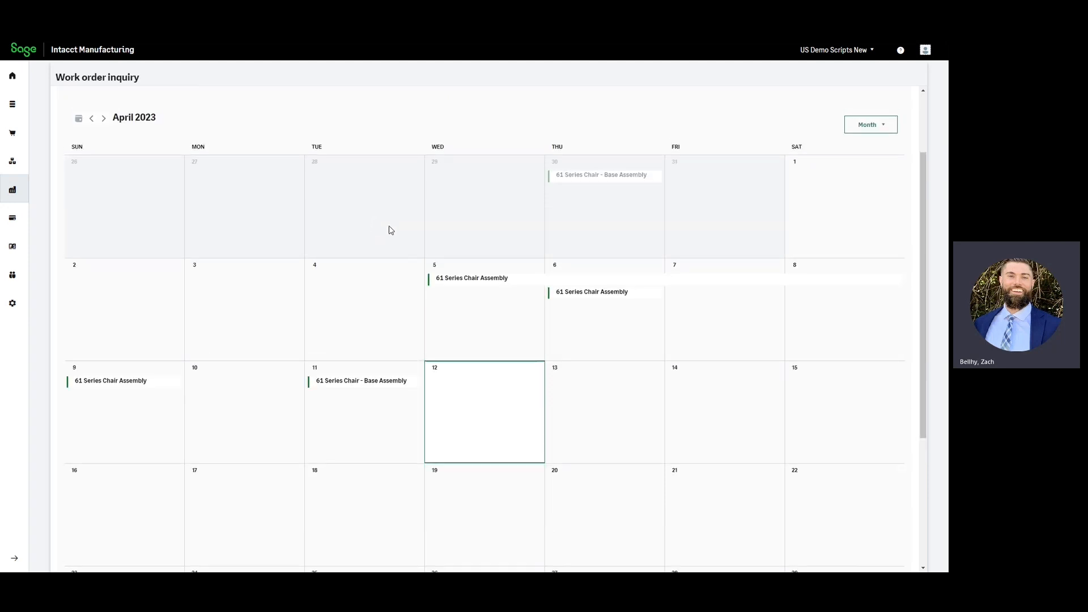
Open the 61 Series Chair - Base Assembly order from its April 11 calendar entry, and return to the Manufacturing Dashboard.
click(323, 383)
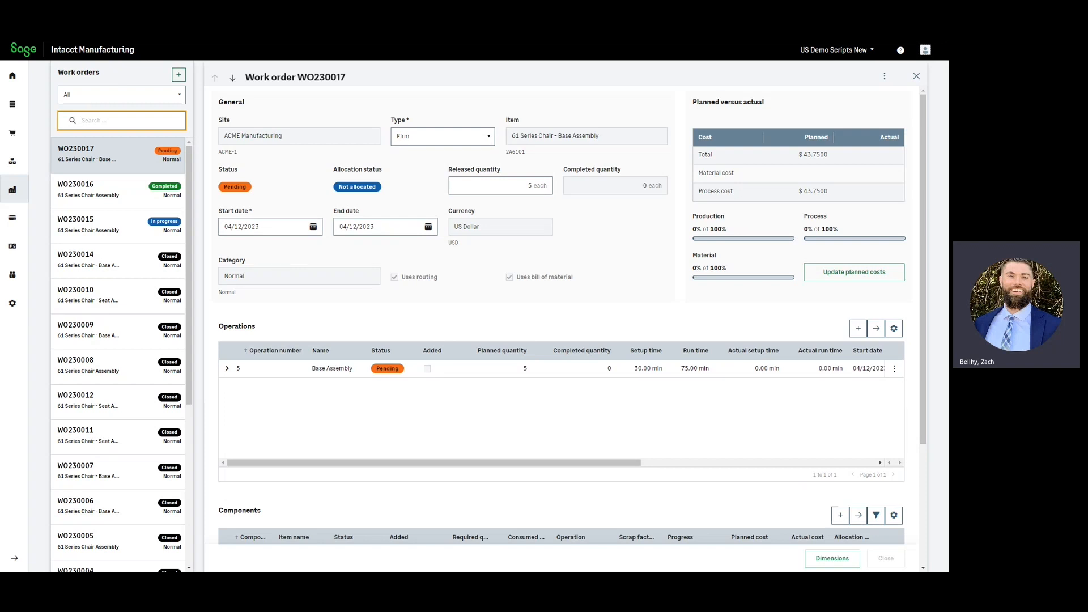
click(12, 76)
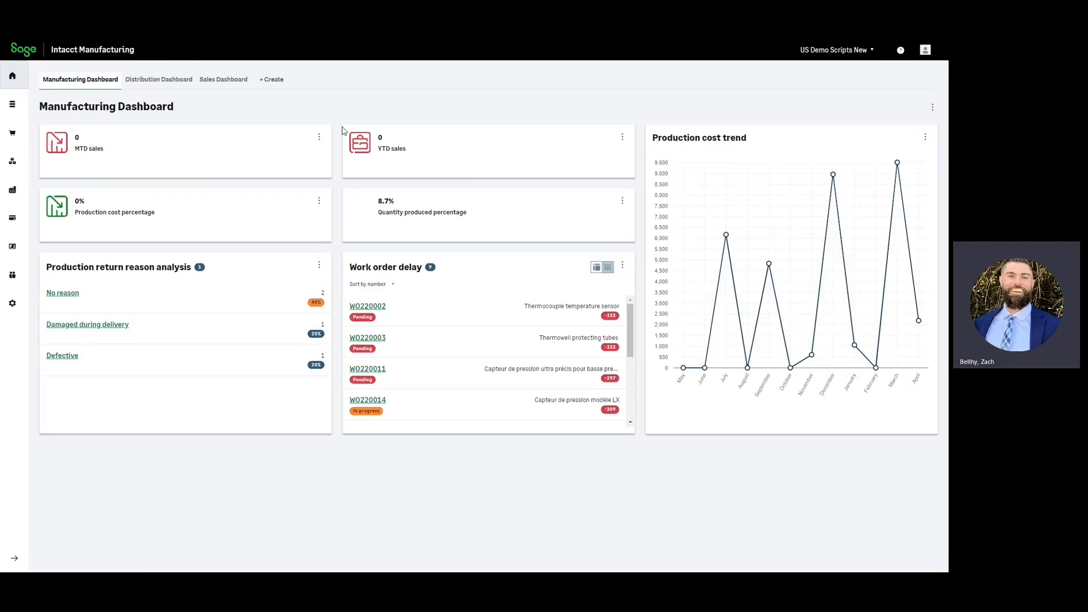